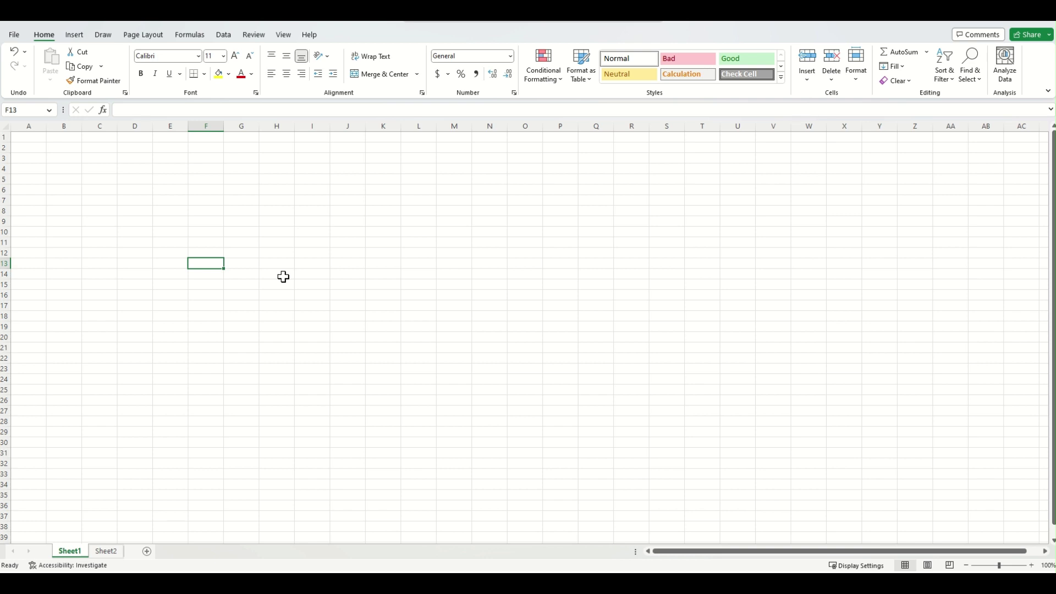
# Enter Jan in F4 and autofill the month names down to F13
pyautogui.click(212, 170)
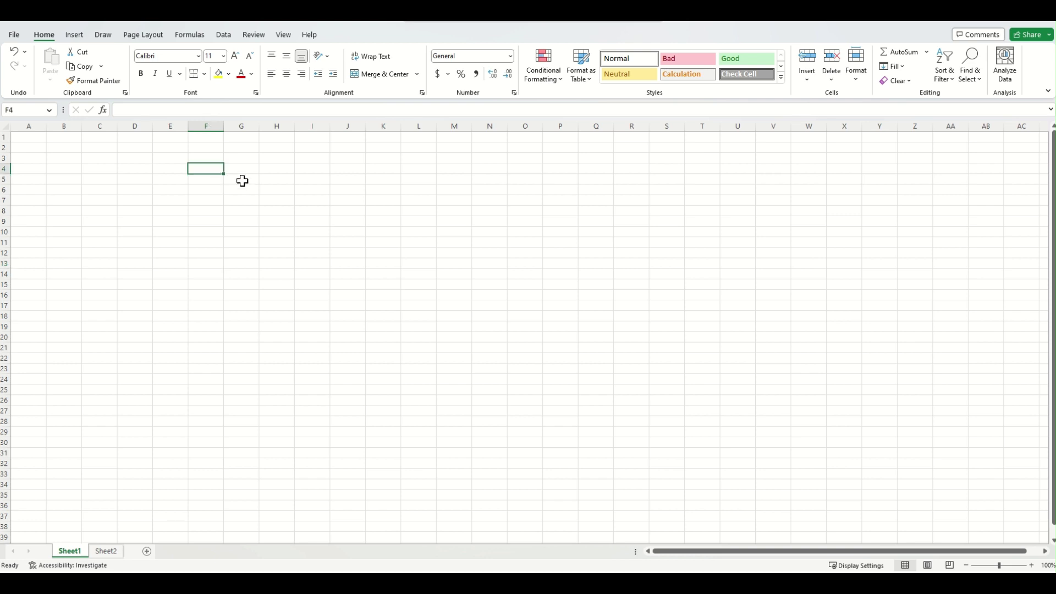
pyautogui.write('Jan')
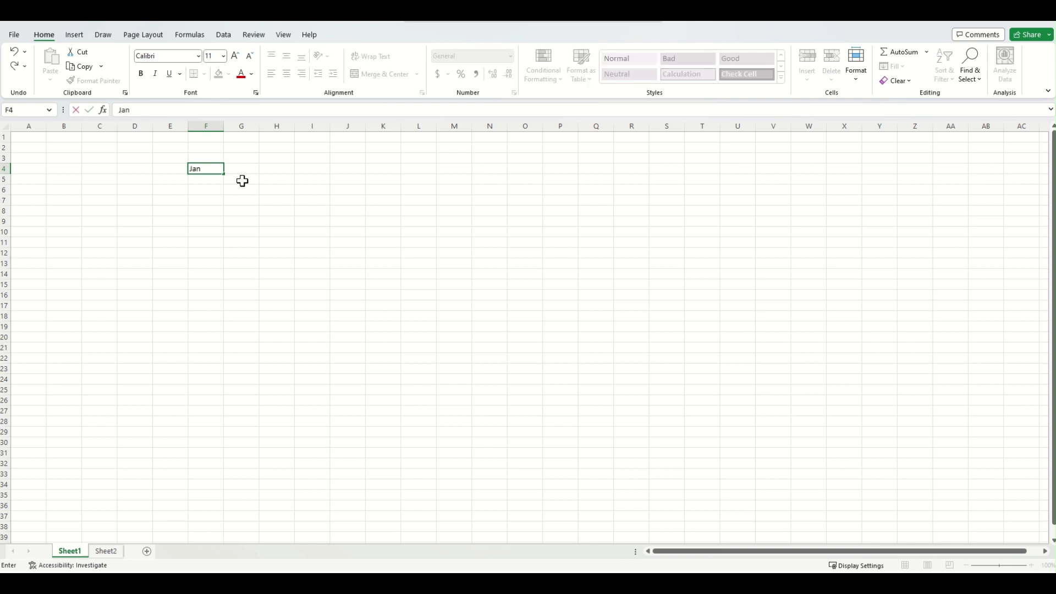
pyautogui.press('Return')
pyautogui.click(215, 168)
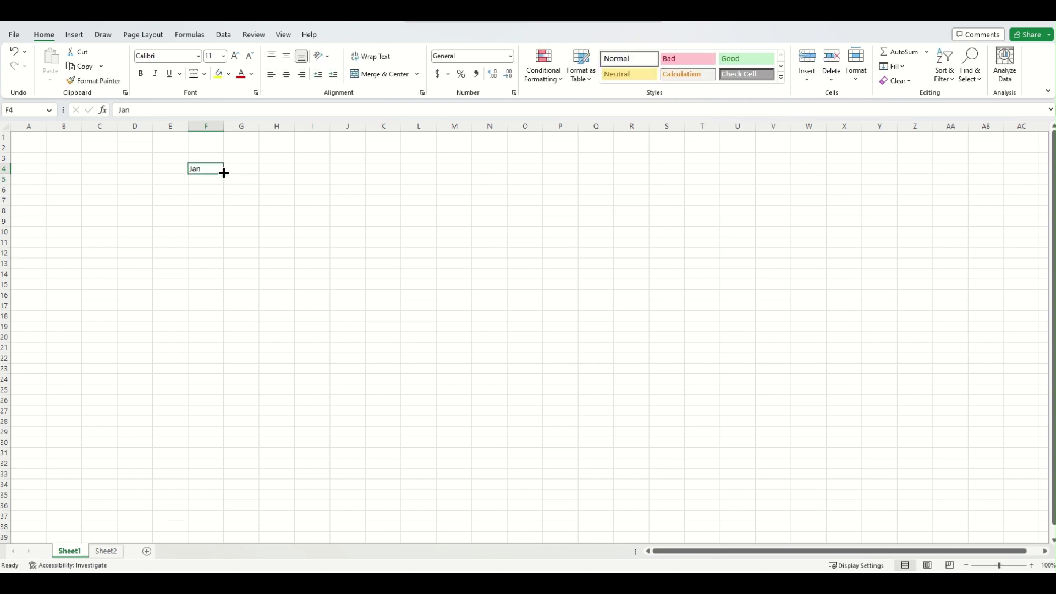
pyautogui.moveTo(224, 173); pyautogui.dragTo(231, 269)
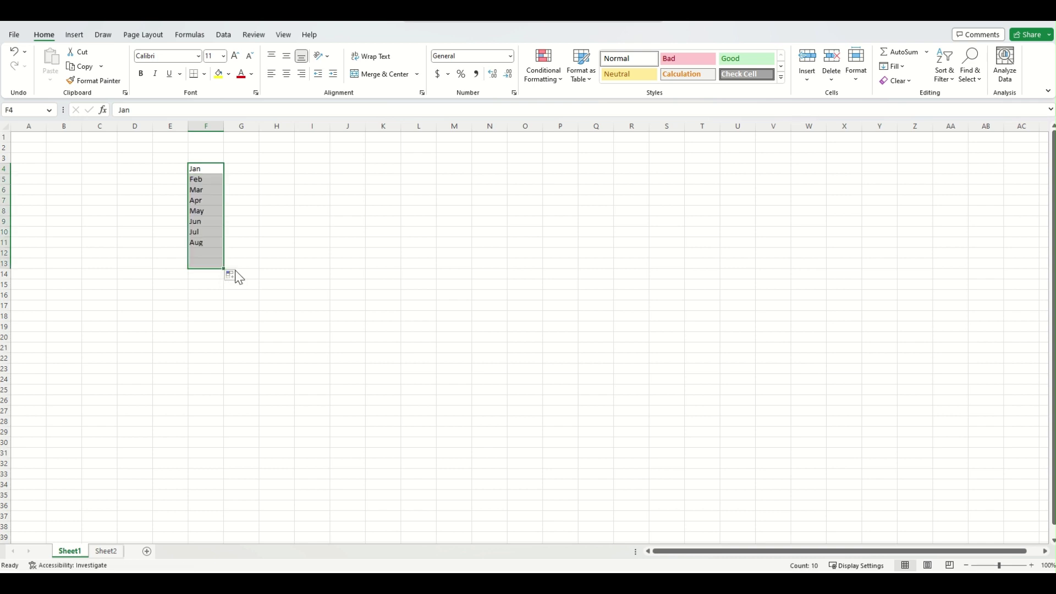
# Enter Afghanistan in H4 and drag it down to H11 as a series
pyautogui.click(287, 171)
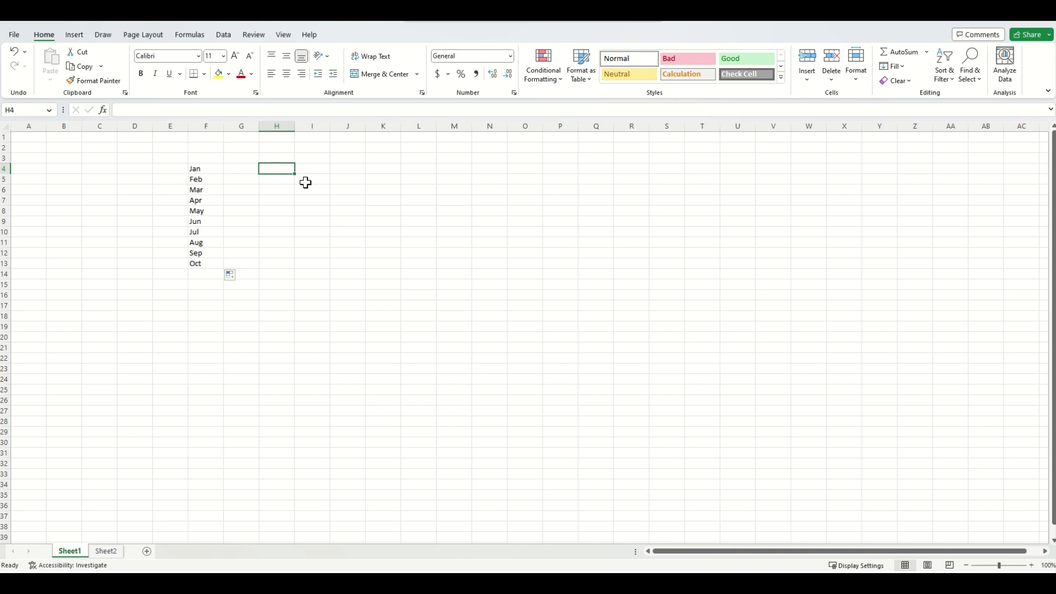
pyautogui.write('Afghanistan')
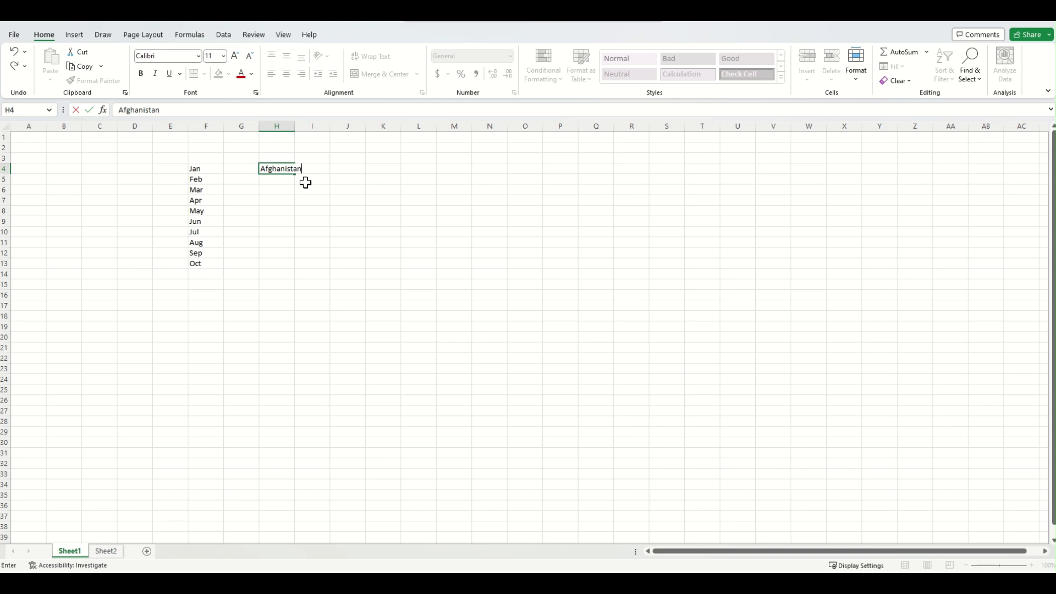
pyautogui.press('Return')
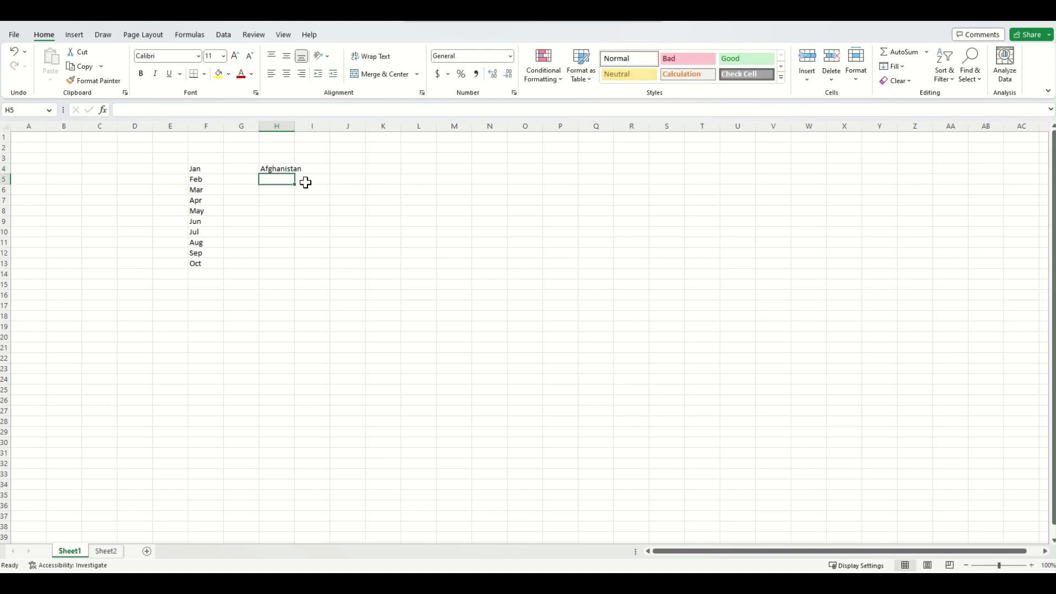
pyautogui.press('Up')
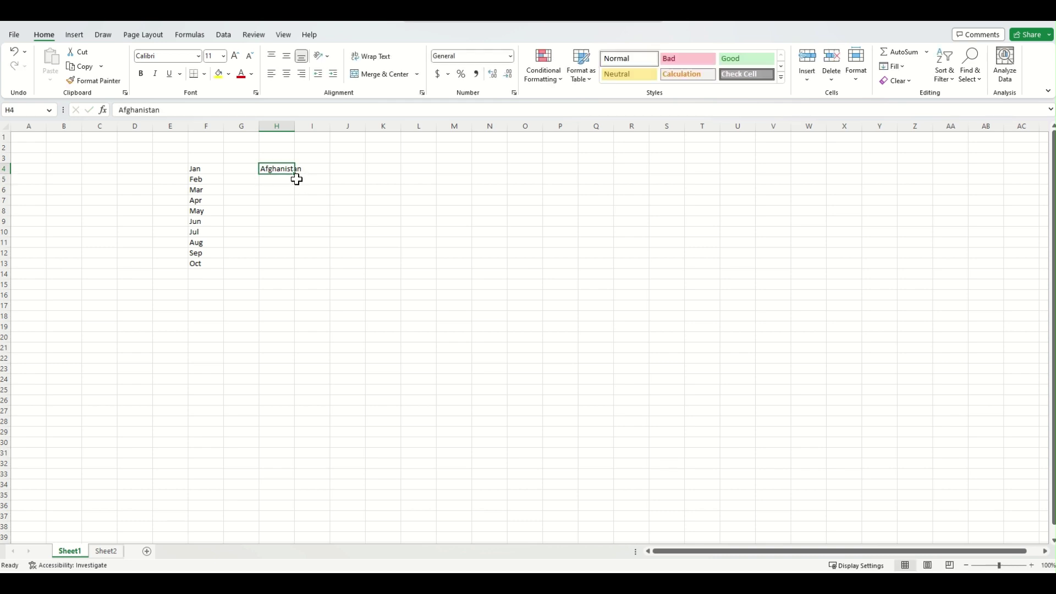
pyautogui.moveTo(294, 174); pyautogui.dragTo(295, 252)
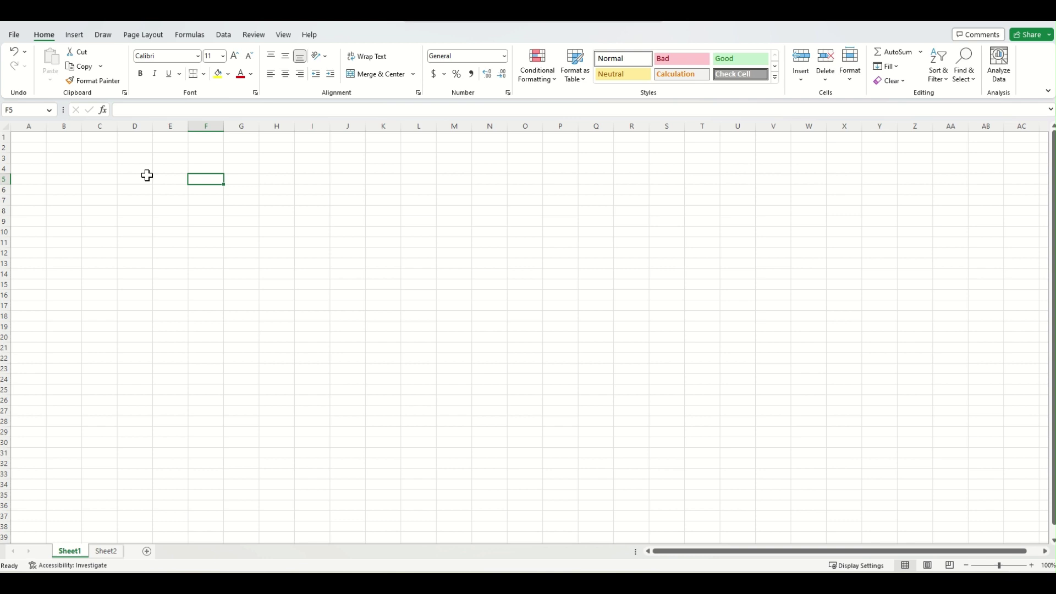
# Enter Jan in E5 and autofill Jan through Dec down to E16
pyautogui.click(166, 178)
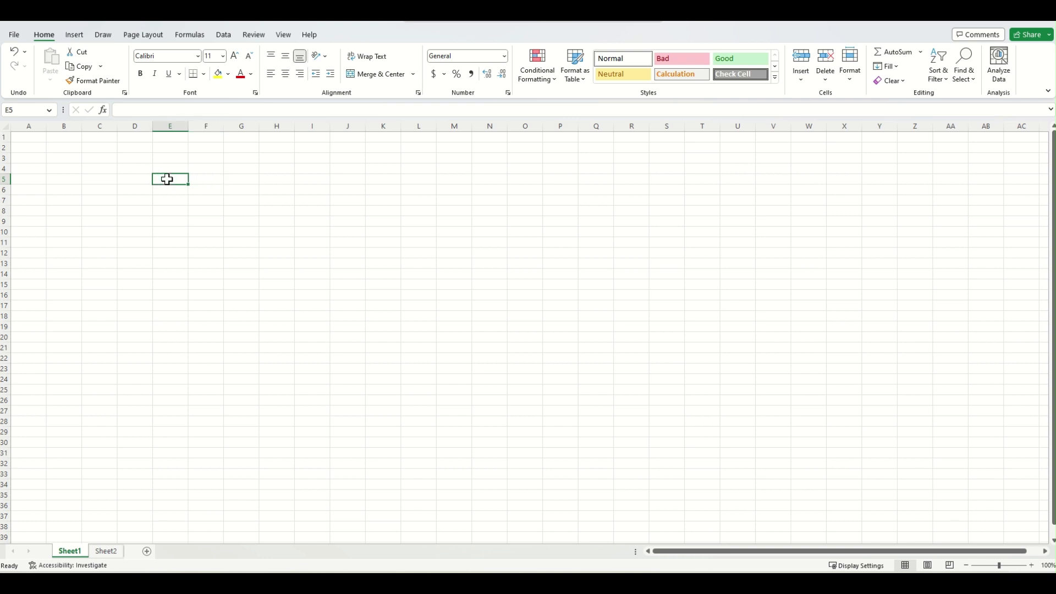
pyautogui.write('Jan')
pyautogui.hotkey('ctrl', 'Return')
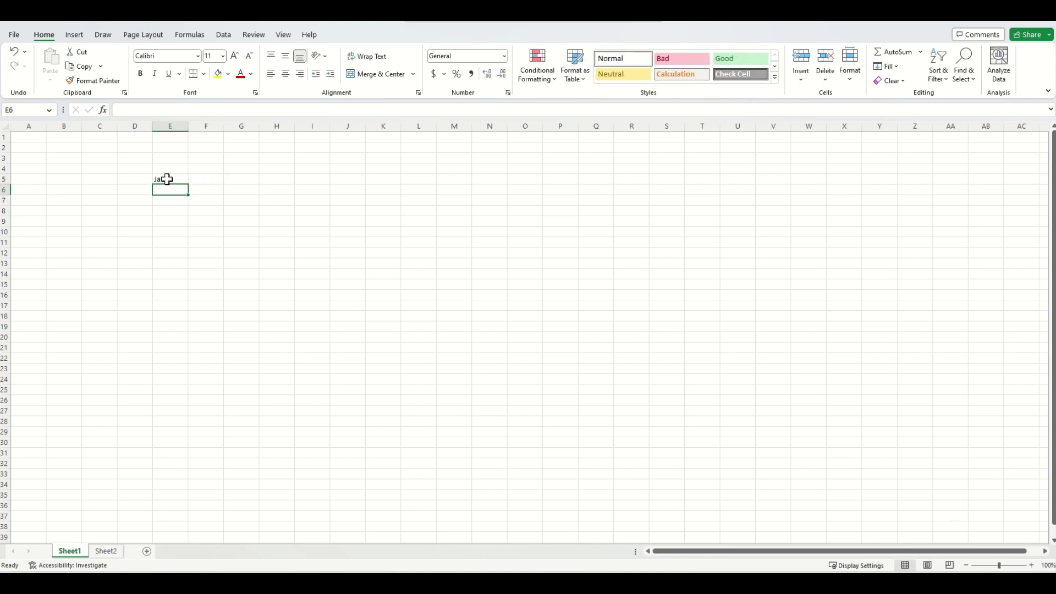
pyautogui.moveTo(188, 183); pyautogui.dragTo(193, 300)
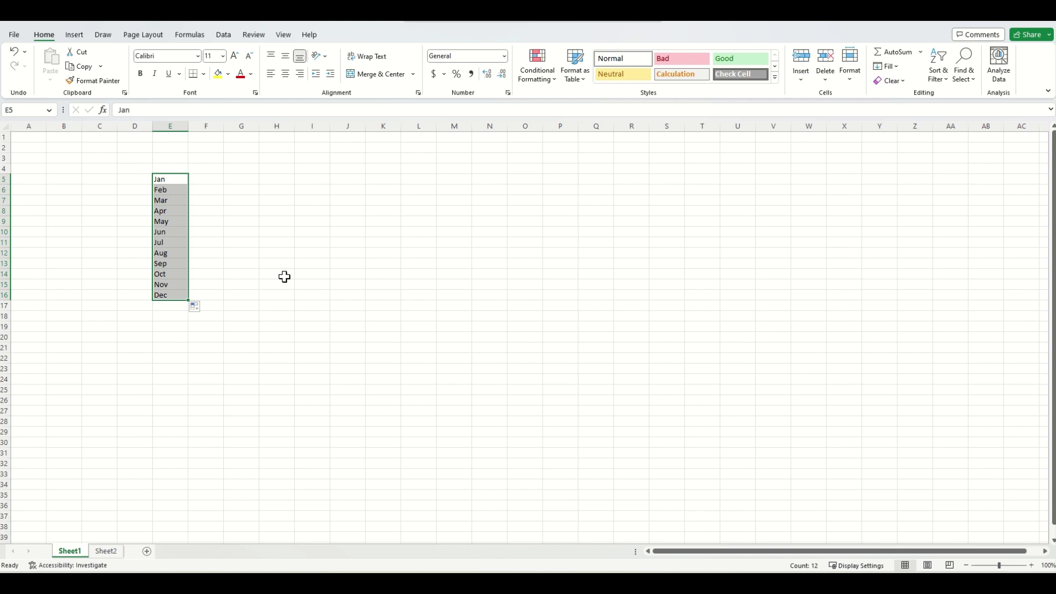
# Clear the month selection, go to Sheet2 and select the countries in E5:E12
pyautogui.click(242, 223)
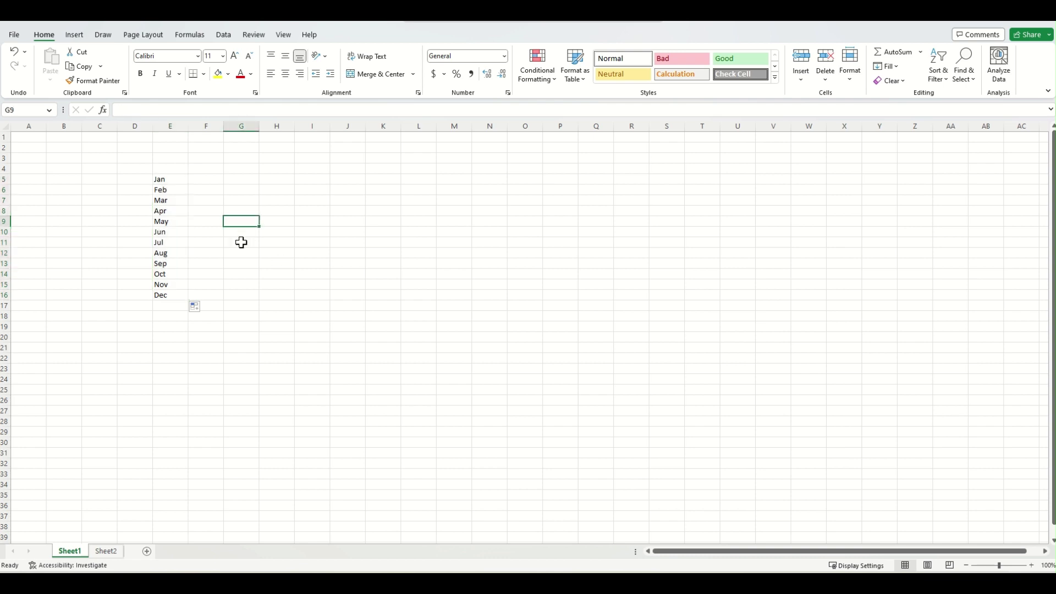
pyautogui.click(106, 551)
pyautogui.moveTo(181, 178); pyautogui.dragTo(185, 256)
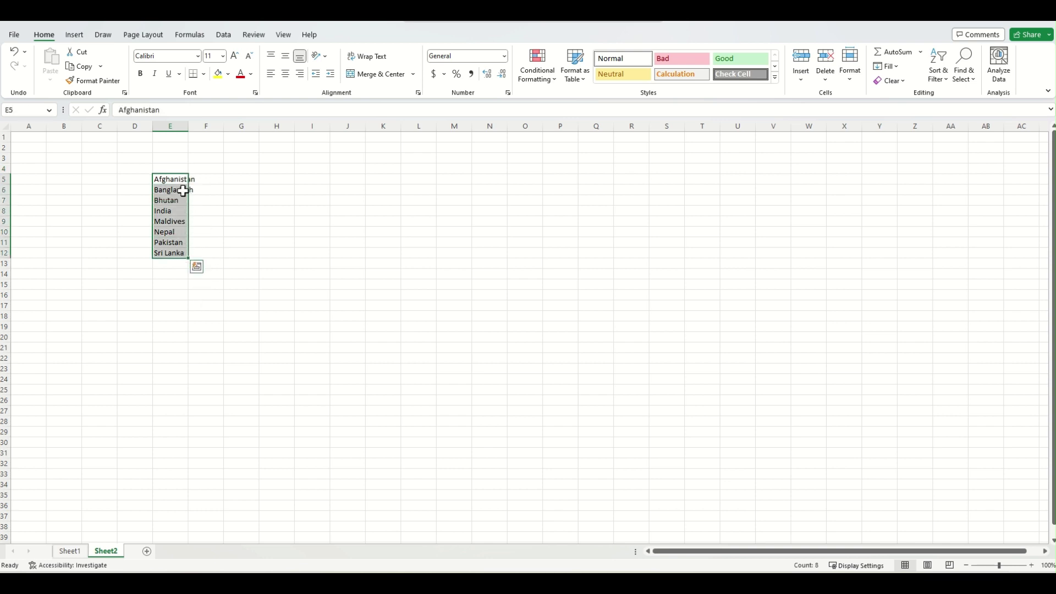
pyautogui.moveTo(180, 180); pyautogui.dragTo(177, 248)
# Test autofilling Afghanistan from J5 down to J12, then undo the fill
pyautogui.click(347, 180)
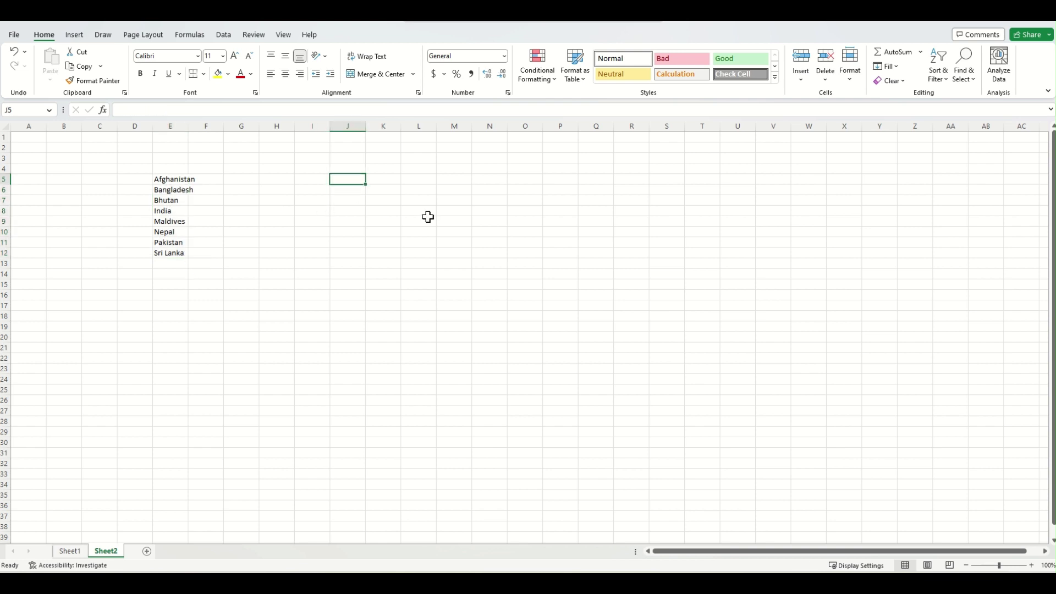
pyautogui.write('Afghanistan')
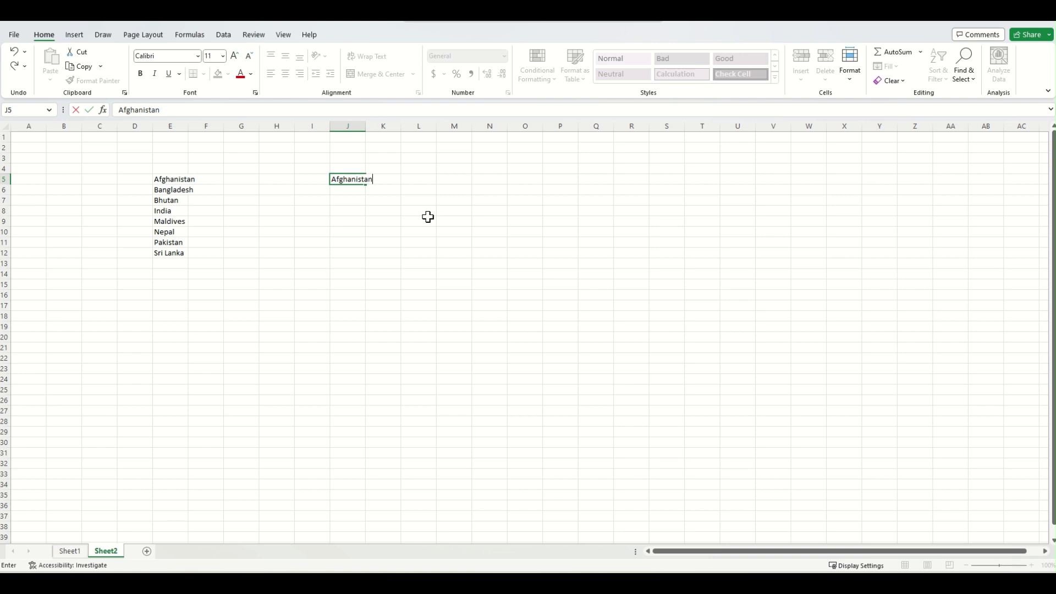
pyautogui.press('Return')
pyautogui.press('Up')
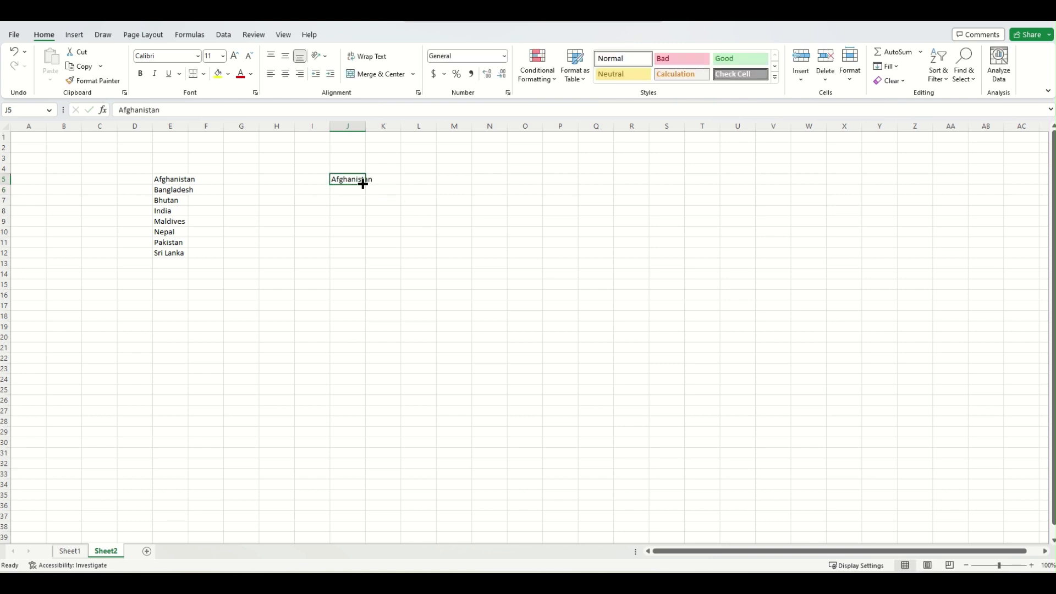
pyautogui.moveTo(362, 184); pyautogui.dragTo(362, 257)
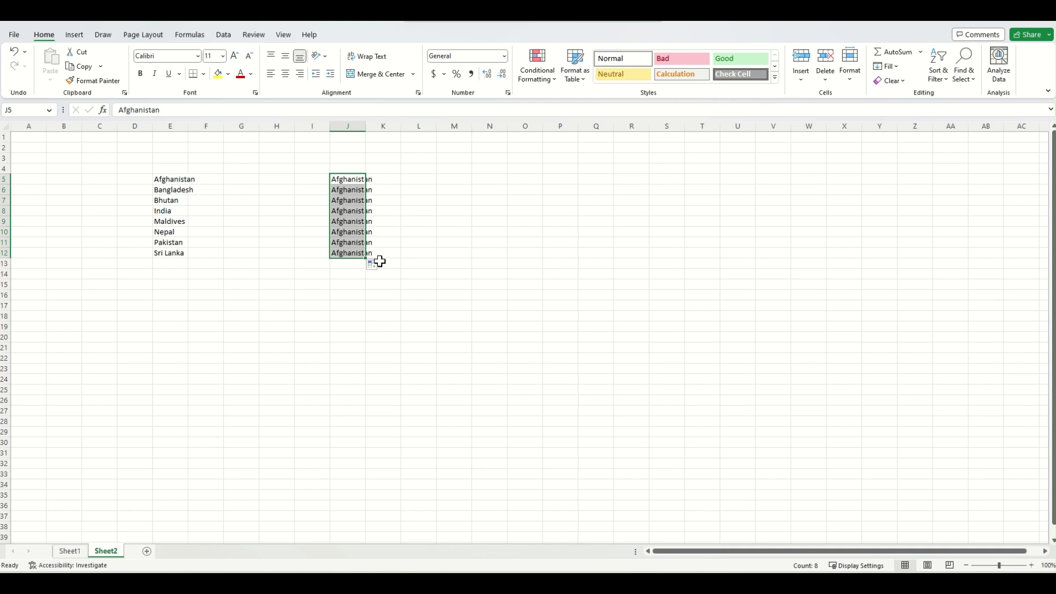
pyautogui.moveTo(177, 179); pyautogui.dragTo(187, 256)
pyautogui.click(360, 201)
pyautogui.hotkey('ctrl', 'z')
pyautogui.hotkey('ctrl', 'z')
pyautogui.hotkey('ctrl', 'z')
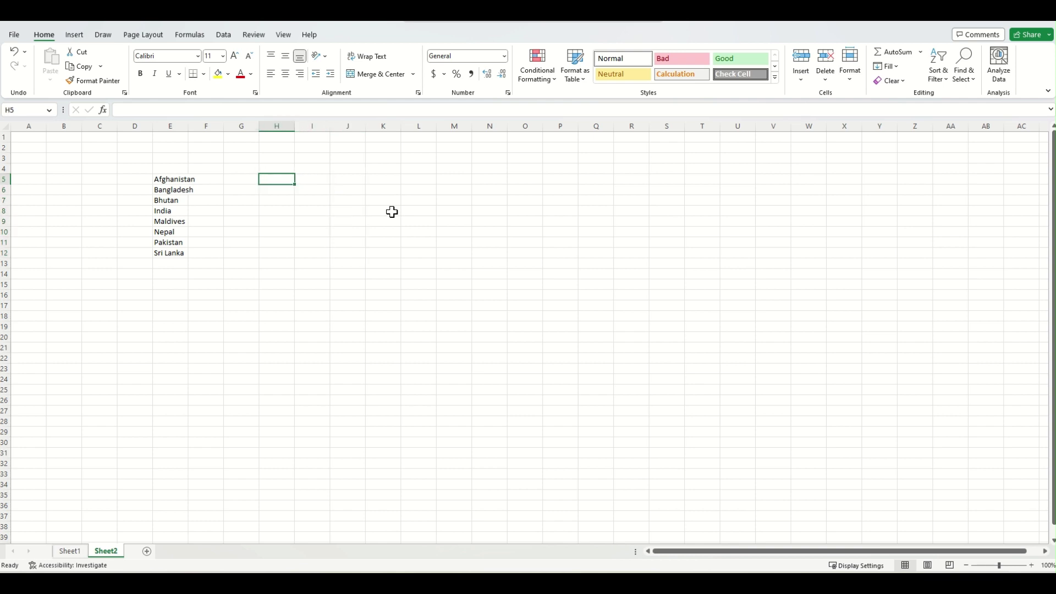
# Open Excel Options at Advanced and scroll down to the General section's Edit Custom Lists
pyautogui.click(14, 34)
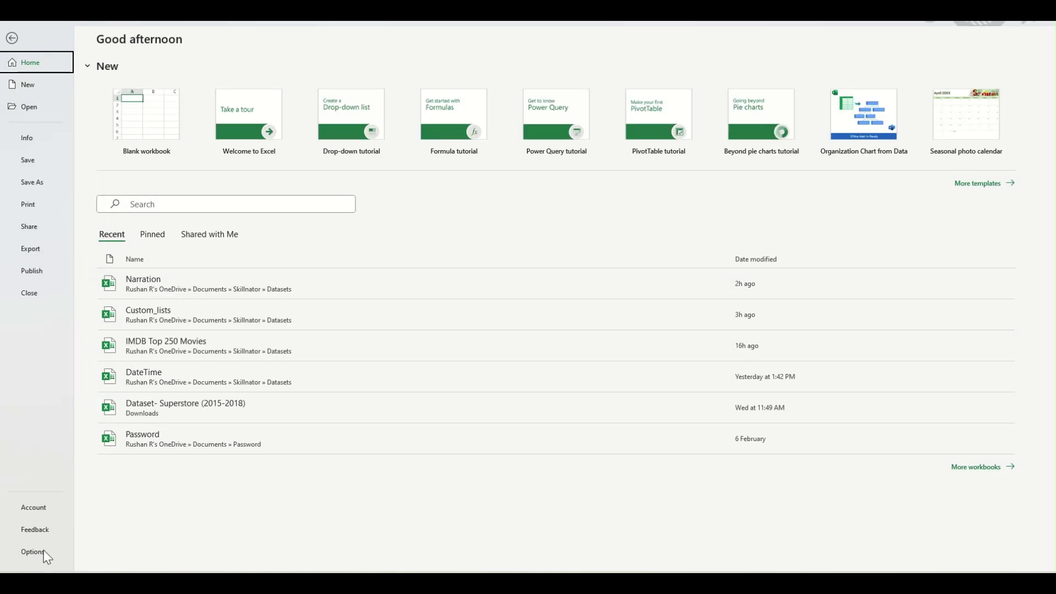
pyautogui.press('Escape')
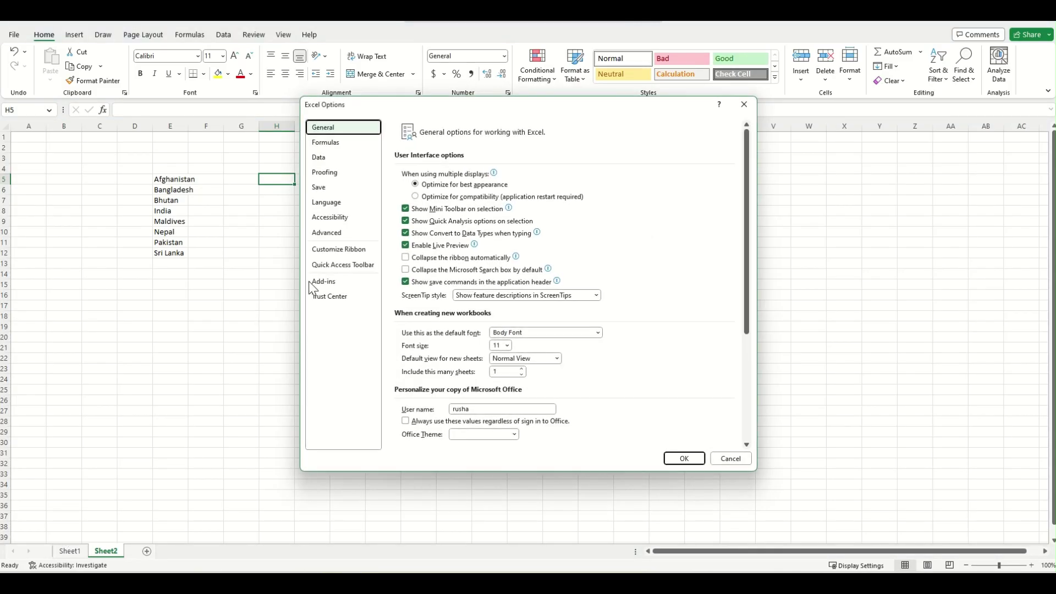
pyautogui.click(342, 233)
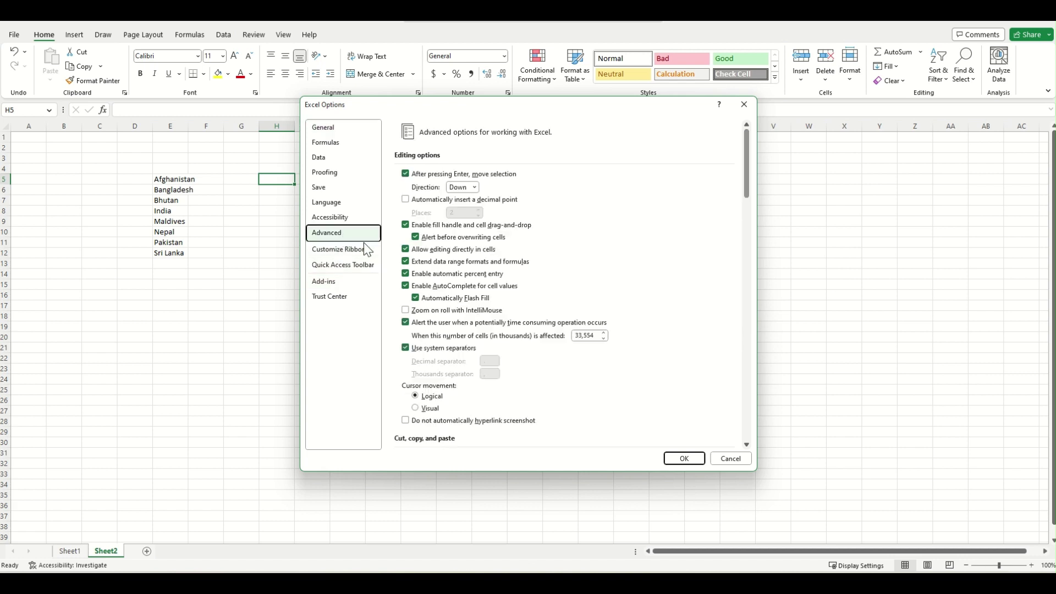
pyautogui.scroll(-10, 544, 306)
pyautogui.scroll(-8, 545, 307)
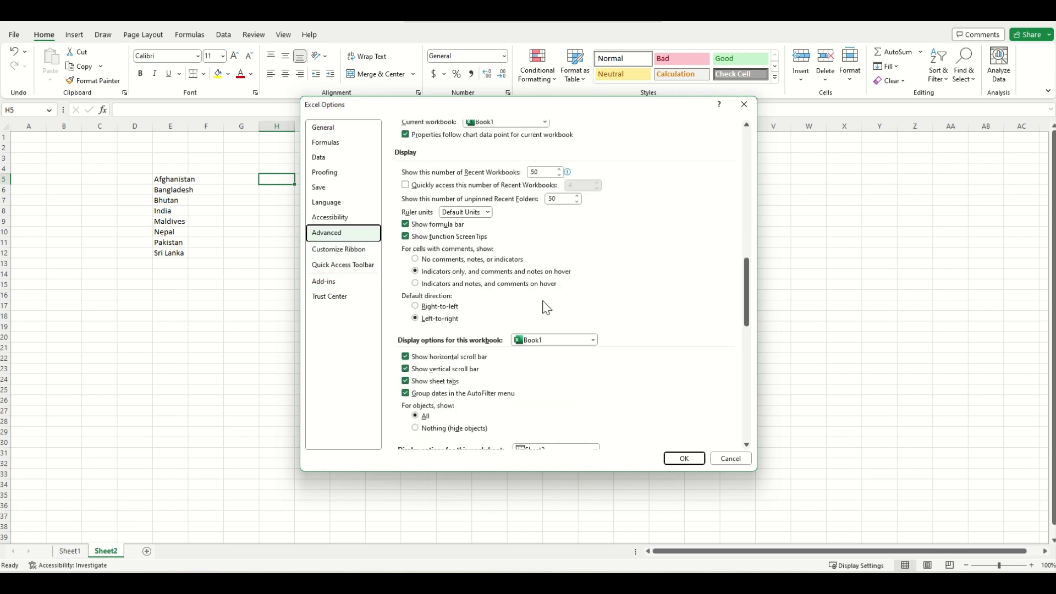
pyautogui.scroll(-4, 546, 308)
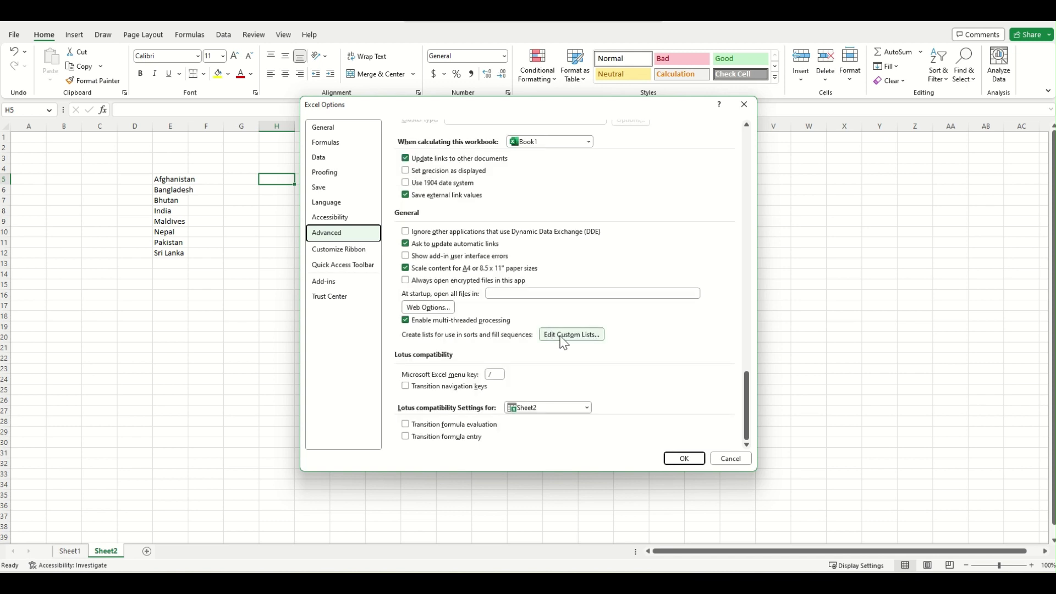
# Import the country names in E5:E12 as a new custom list
pyautogui.click(564, 342)
pyautogui.moveTo(351, 165); pyautogui.dragTo(548, 175)
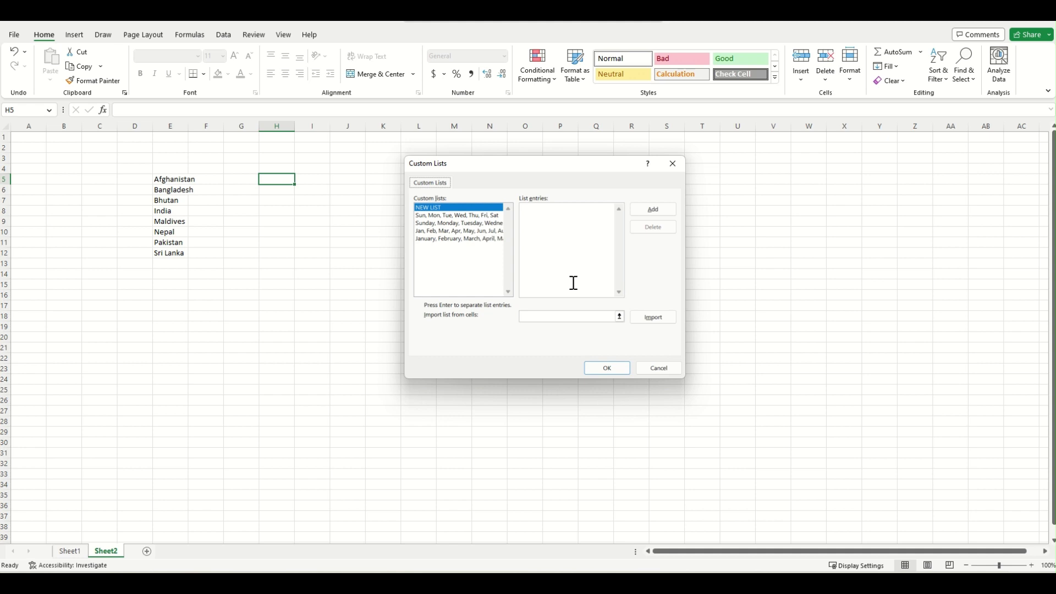
pyautogui.click(620, 317)
pyautogui.click(178, 179)
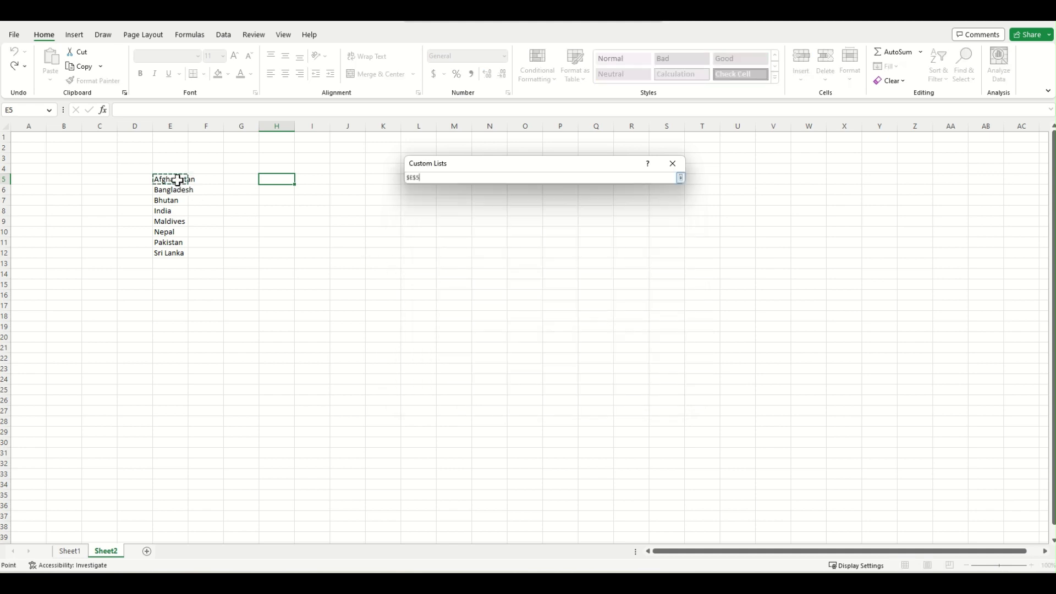
pyautogui.moveTo(178, 179); pyautogui.dragTo(180, 253)
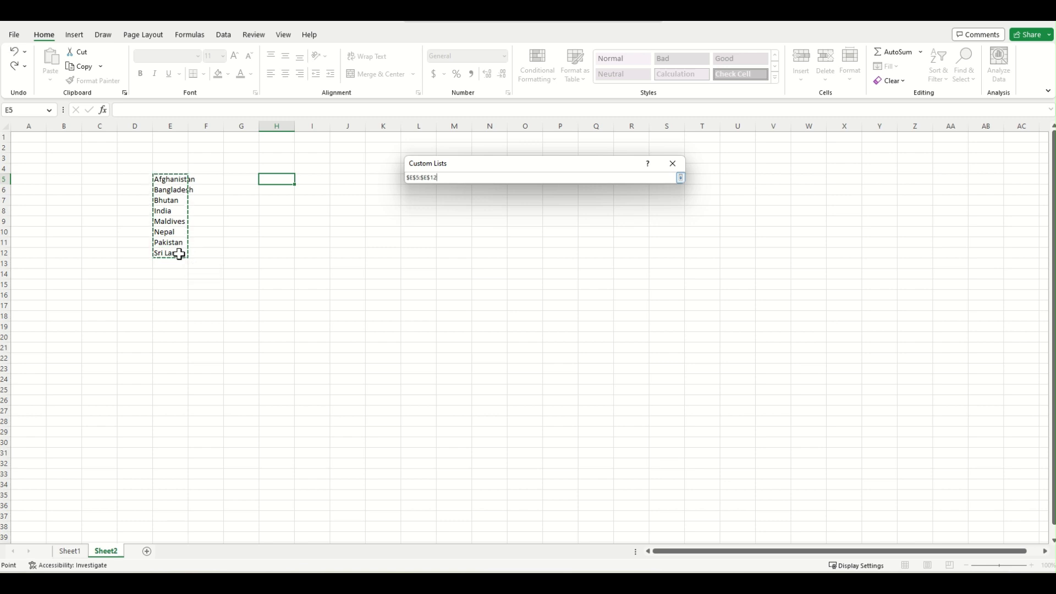
pyautogui.click(681, 178)
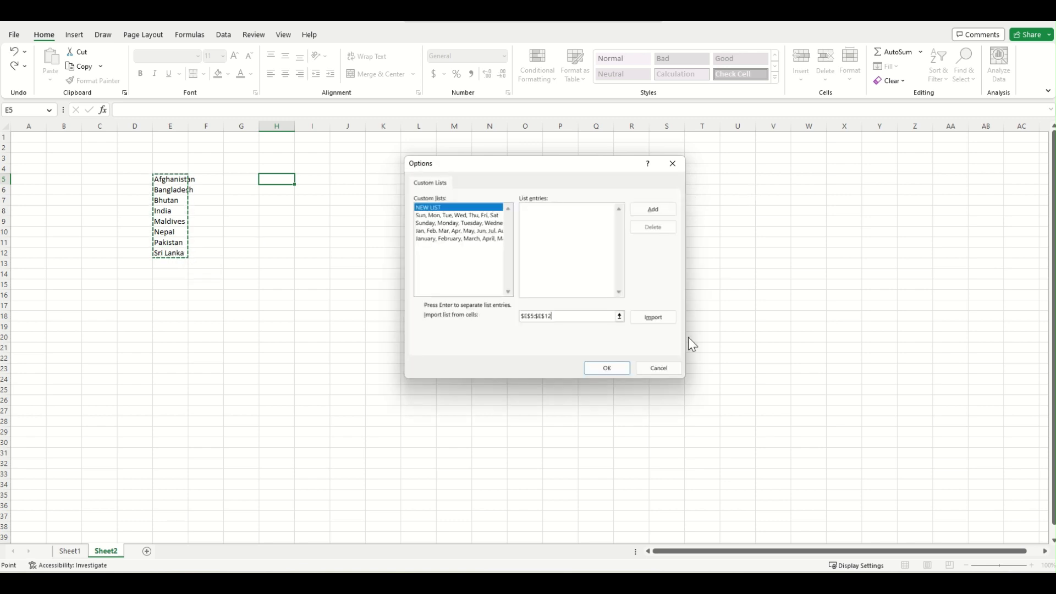
pyautogui.click(663, 319)
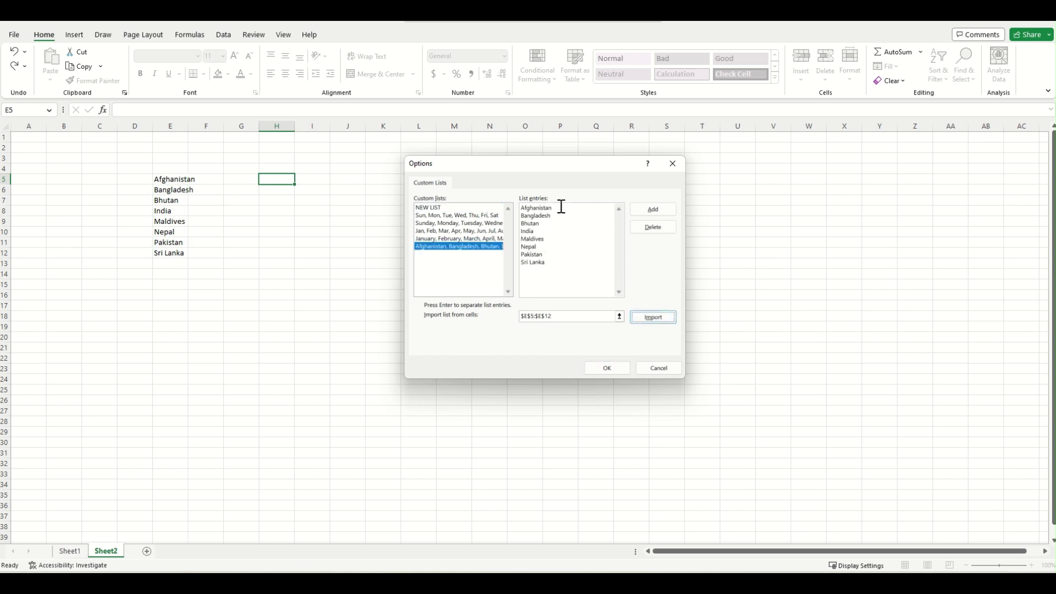
# Close Custom Lists and Excel Options with OK, then return to Sheet1
pyautogui.click(612, 371)
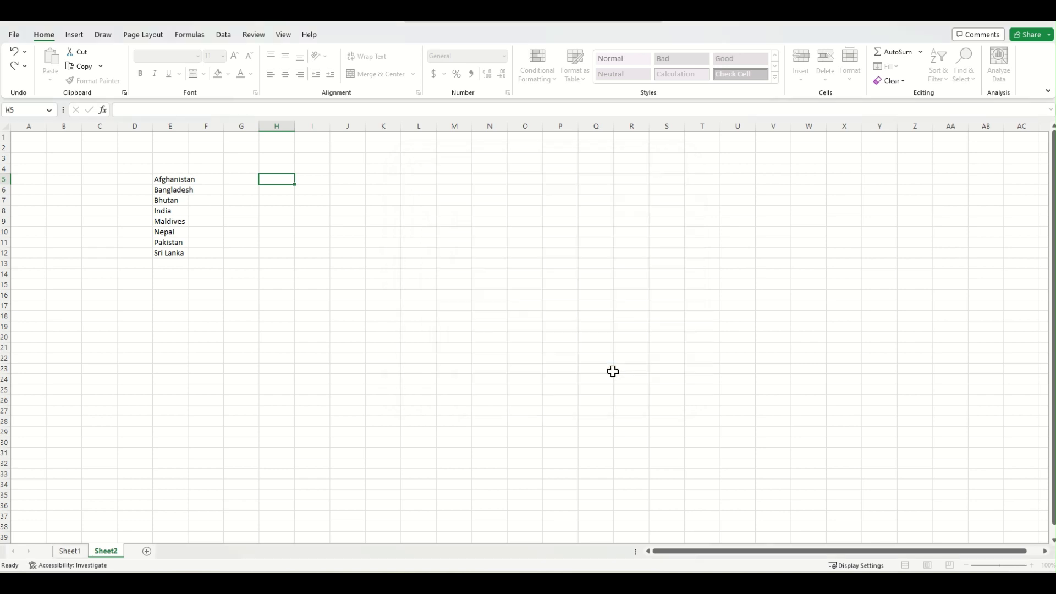
pyautogui.click(684, 458)
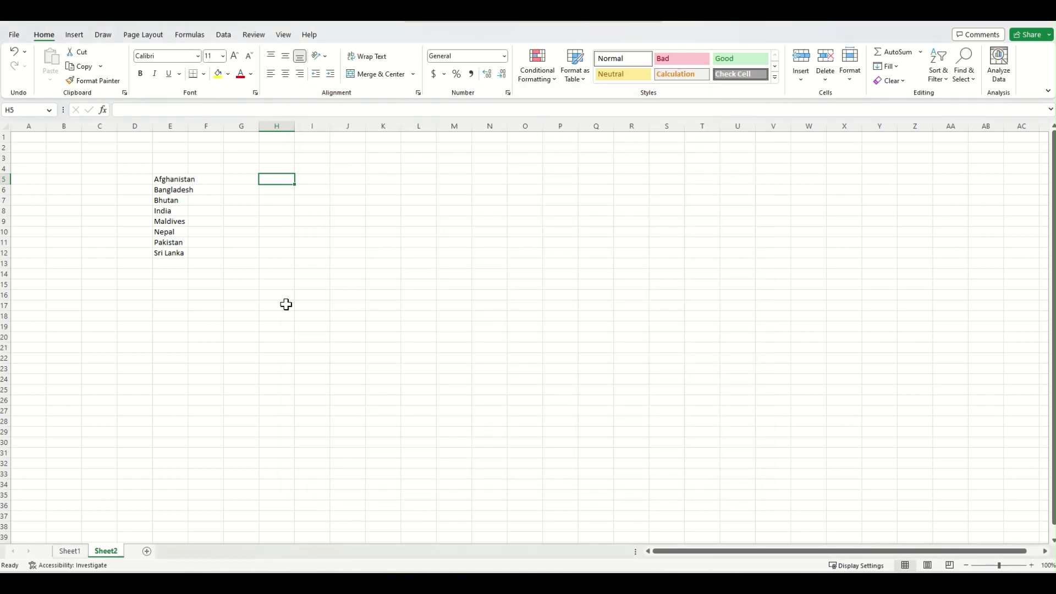
pyautogui.click(240, 274)
pyautogui.click(70, 551)
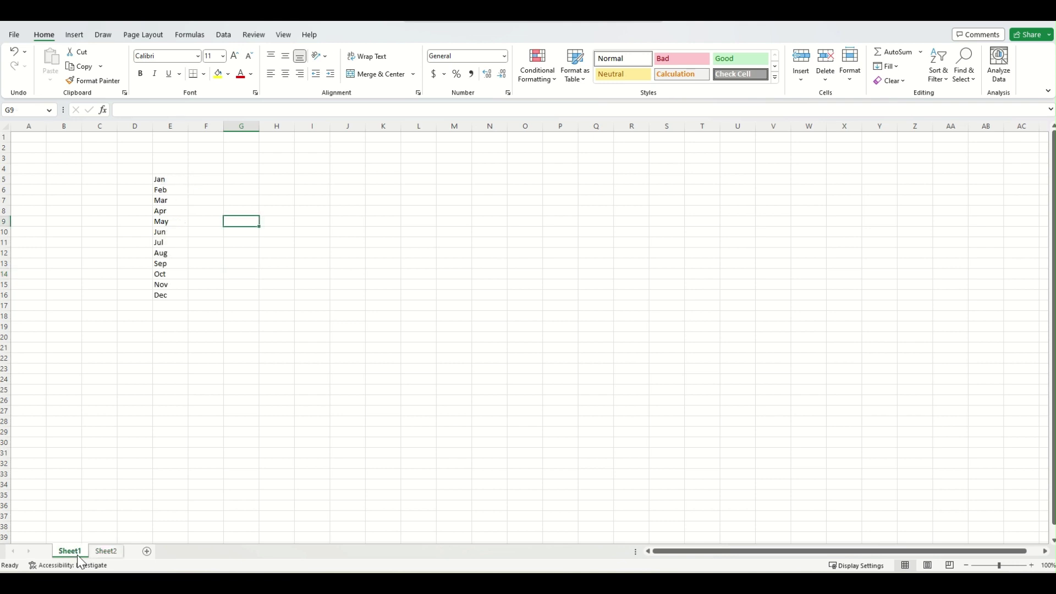
# Add Sheet3, enter Afghanistan in C4 and autofill the countries down to C11
pyautogui.click(146, 551)
pyautogui.click(105, 167)
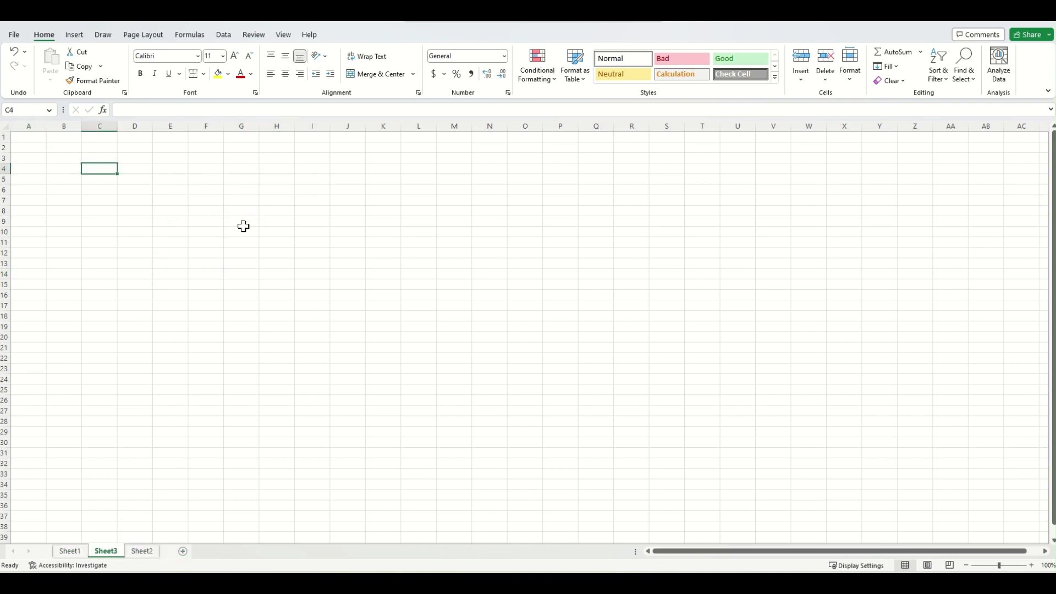
pyautogui.write('Af')
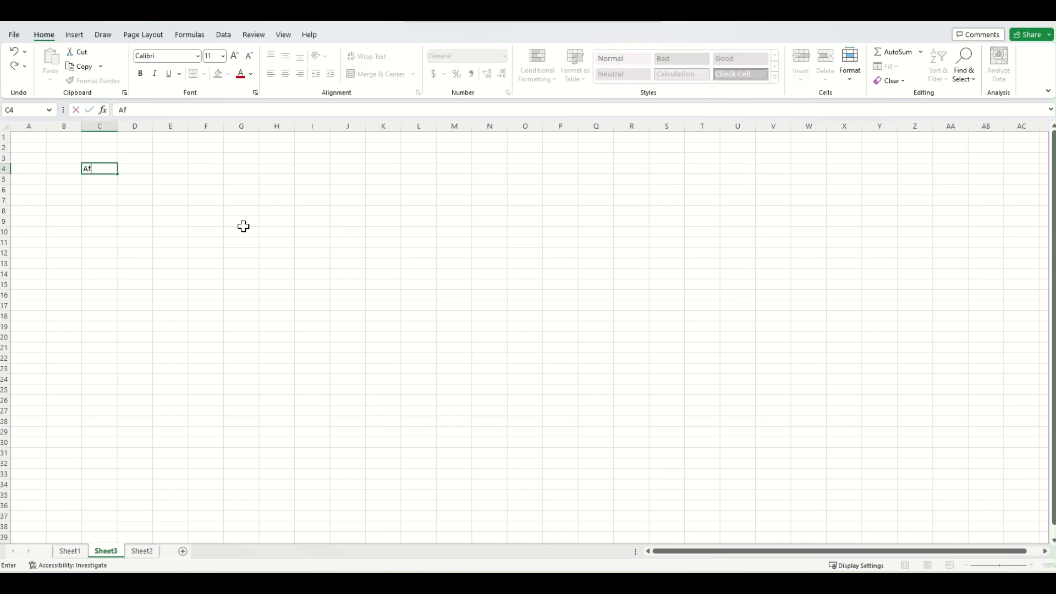
pyautogui.write('ghanistan')
pyautogui.press('Return')
pyautogui.click(99, 169)
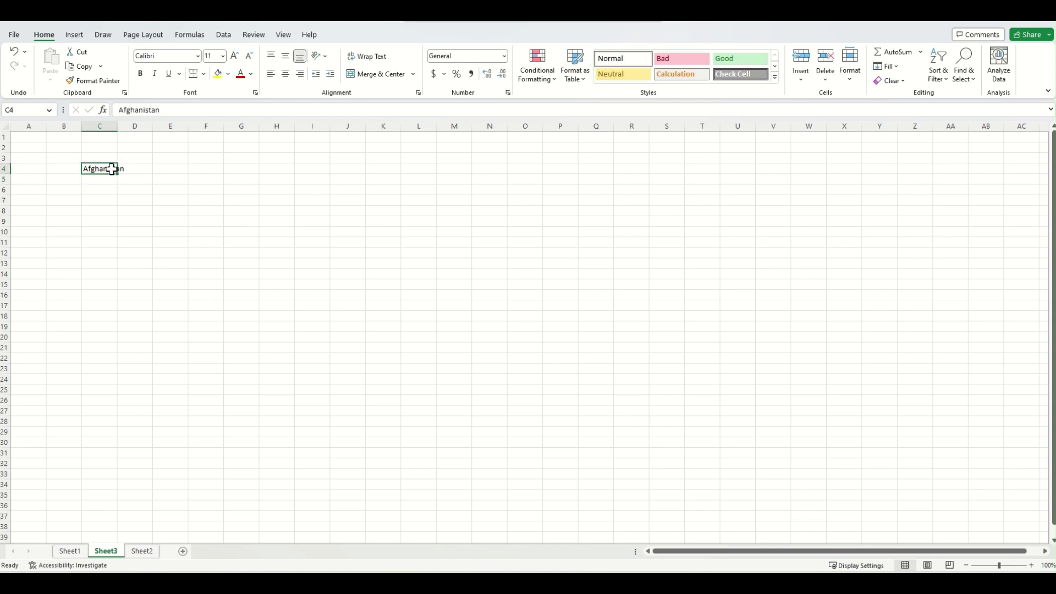
pyautogui.moveTo(120, 210); pyautogui.dragTo(120, 248)
pyautogui.click(99, 211)
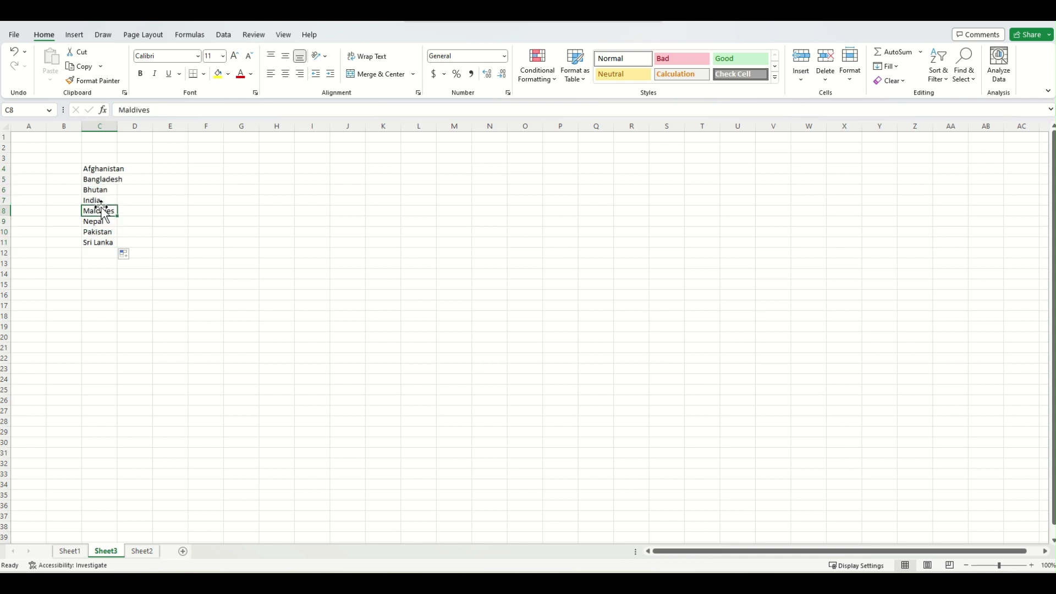
pyautogui.click(254, 200)
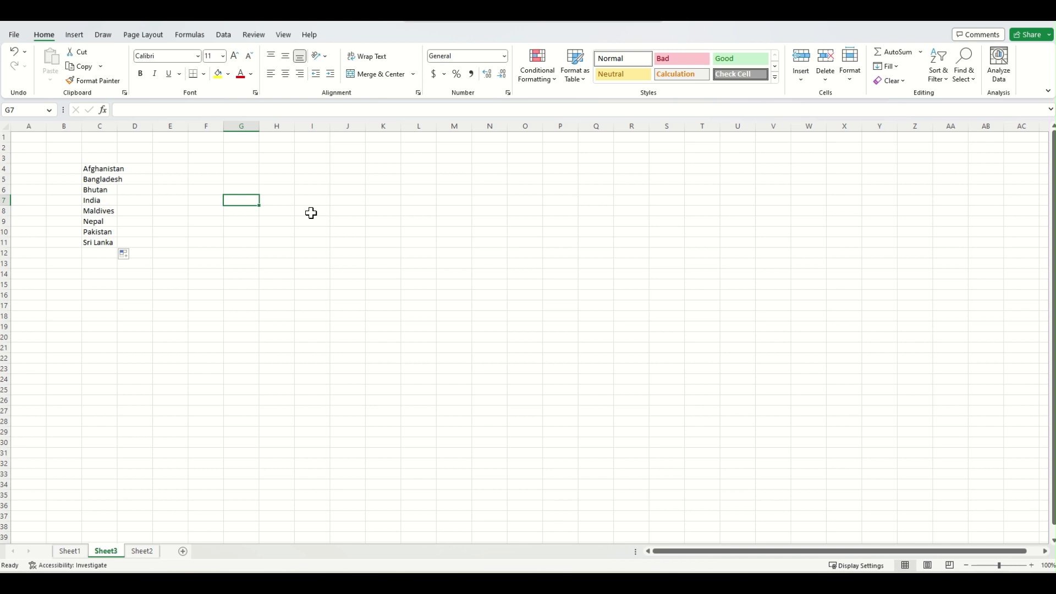
# Enter India in G7, fill down to Sri Lanka in G11 and up to Afghanistan in G4
pyautogui.write('India')
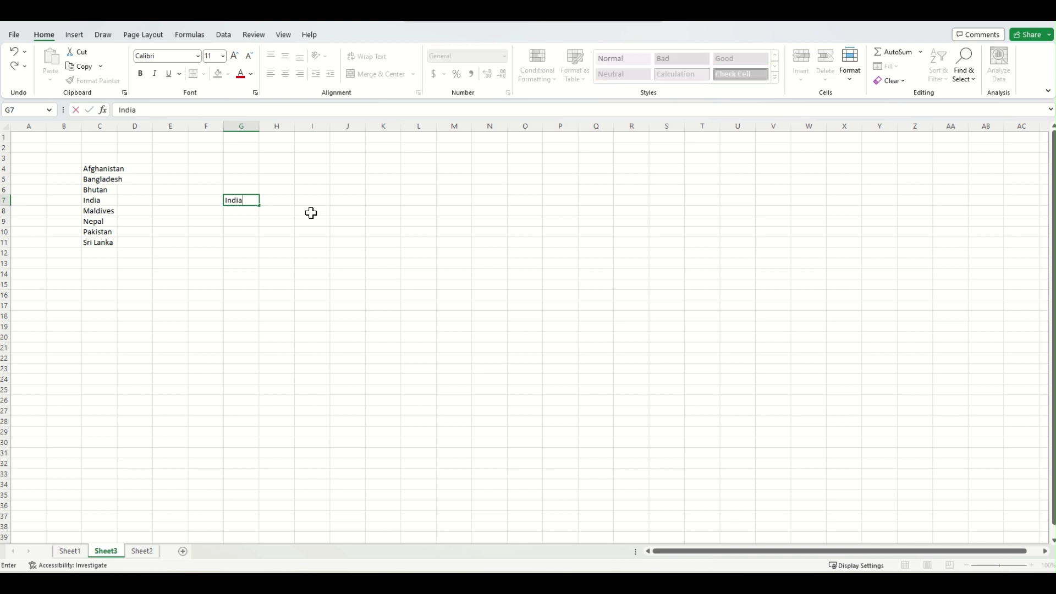
pyautogui.press('Return')
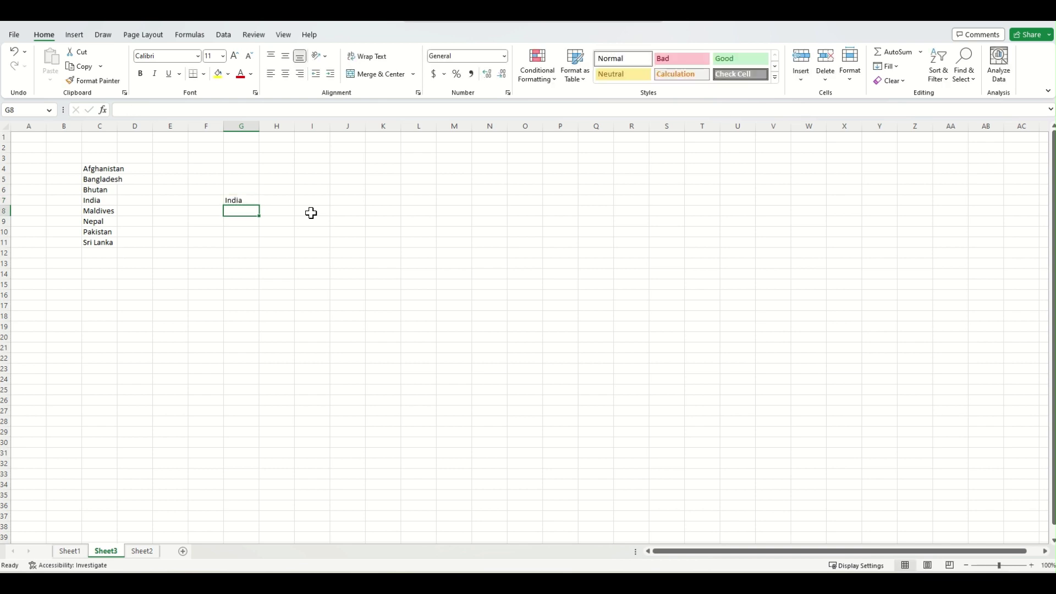
pyautogui.click(253, 200)
pyautogui.moveTo(259, 213); pyautogui.dragTo(258, 246)
pyautogui.click(258, 203)
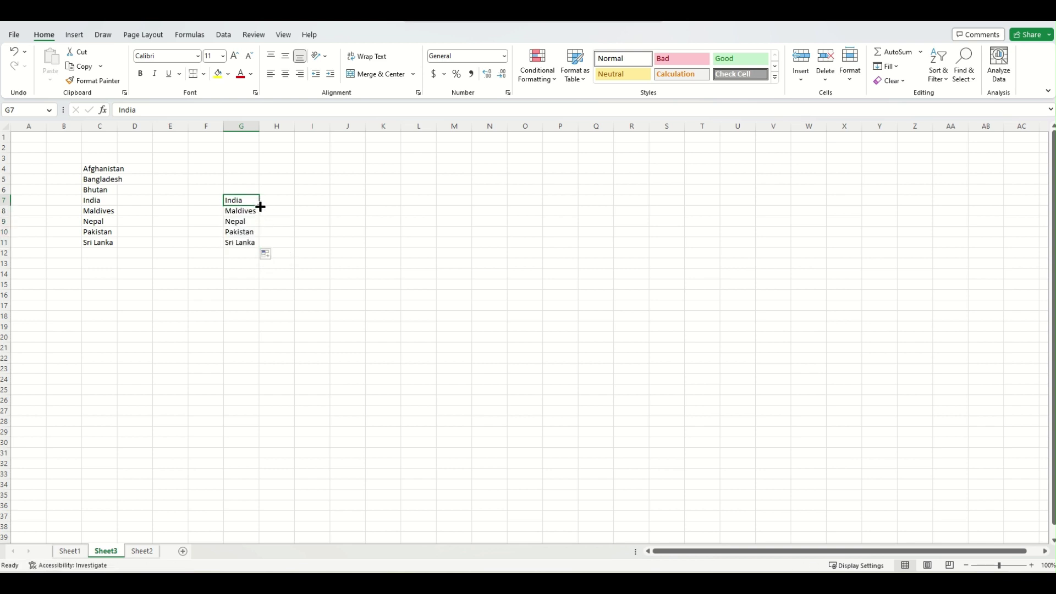
pyautogui.moveTo(259, 205); pyautogui.dragTo(259, 165)
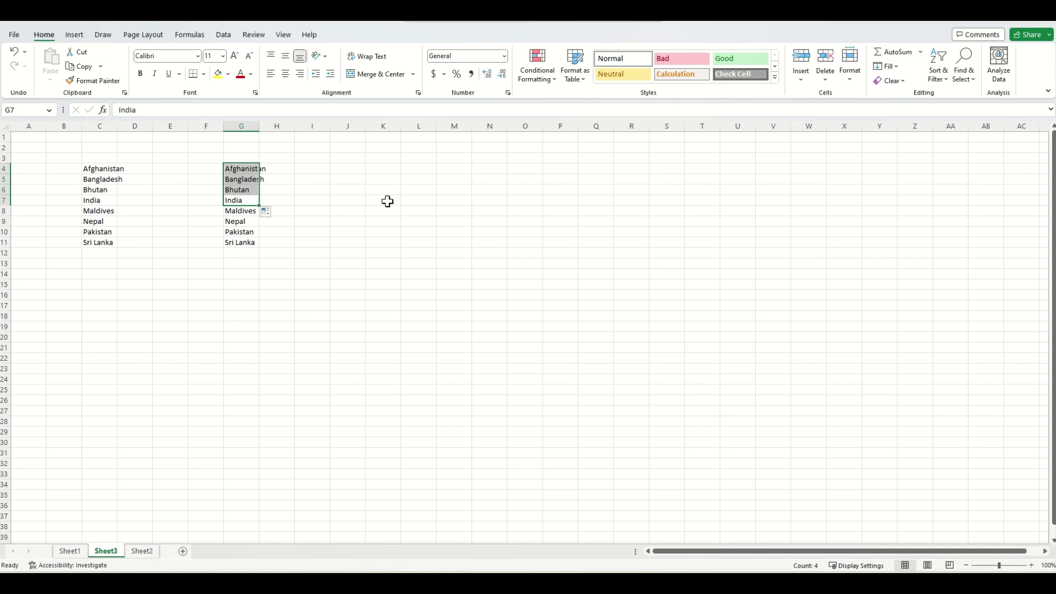
pyautogui.click(388, 201)
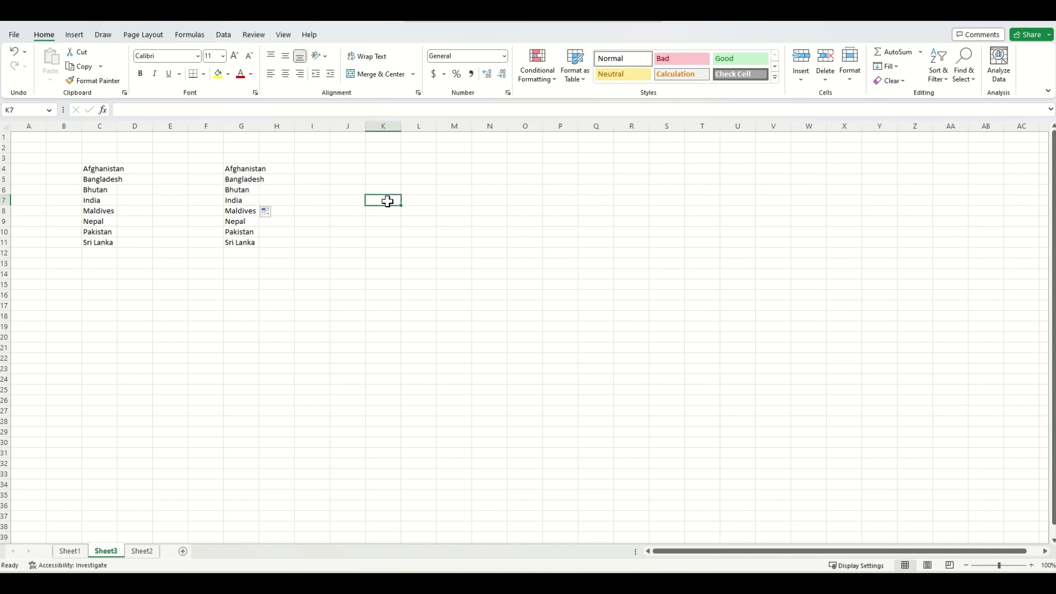
pyautogui.click(238, 170)
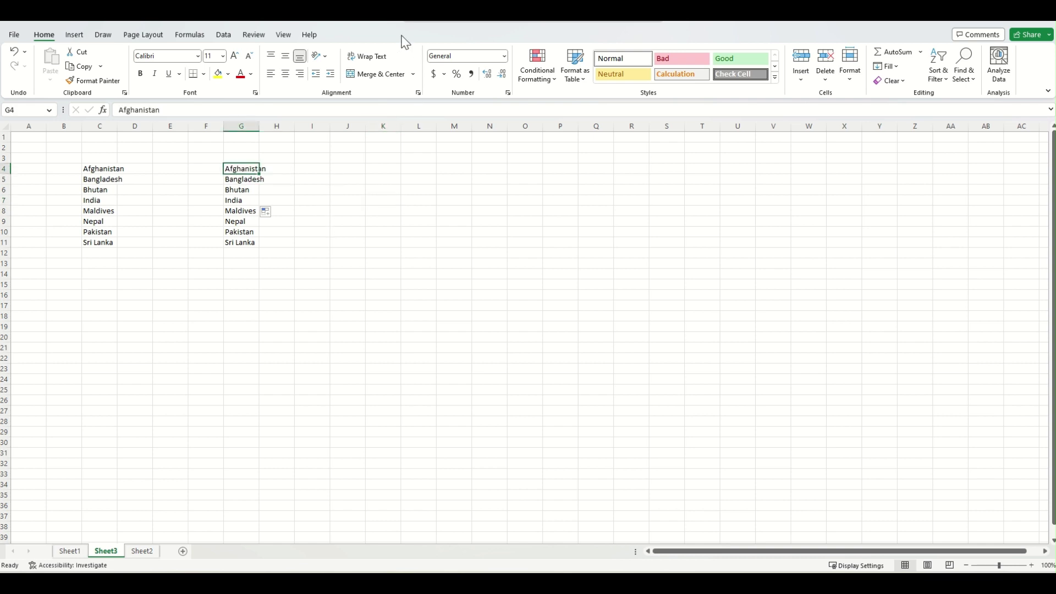
# Close the workbook window to bring up the save-changes prompt for Book1
pyautogui.click(356, 169)
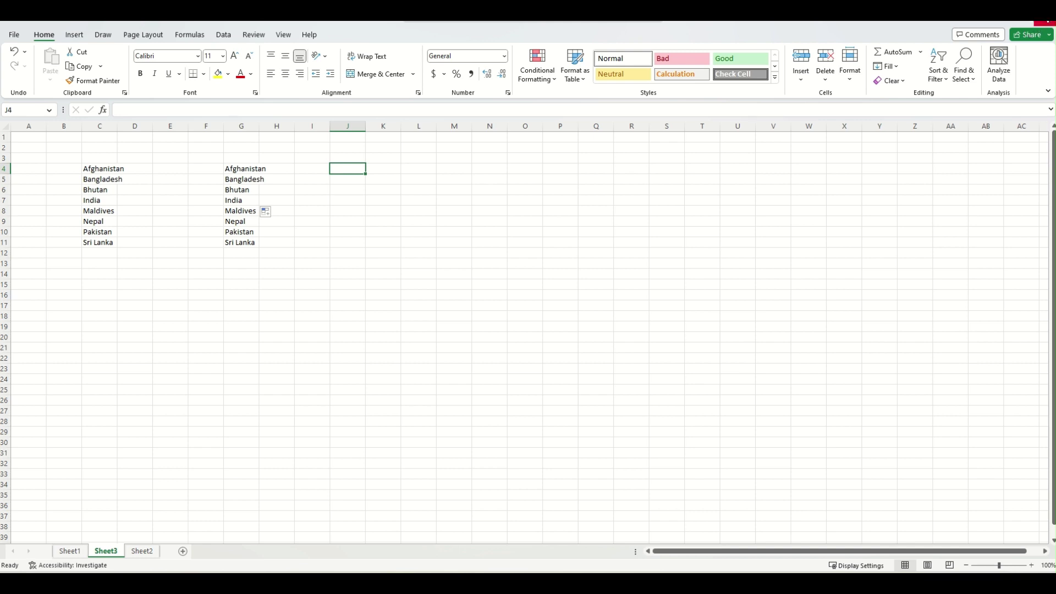
pyautogui.click(1045, 23)
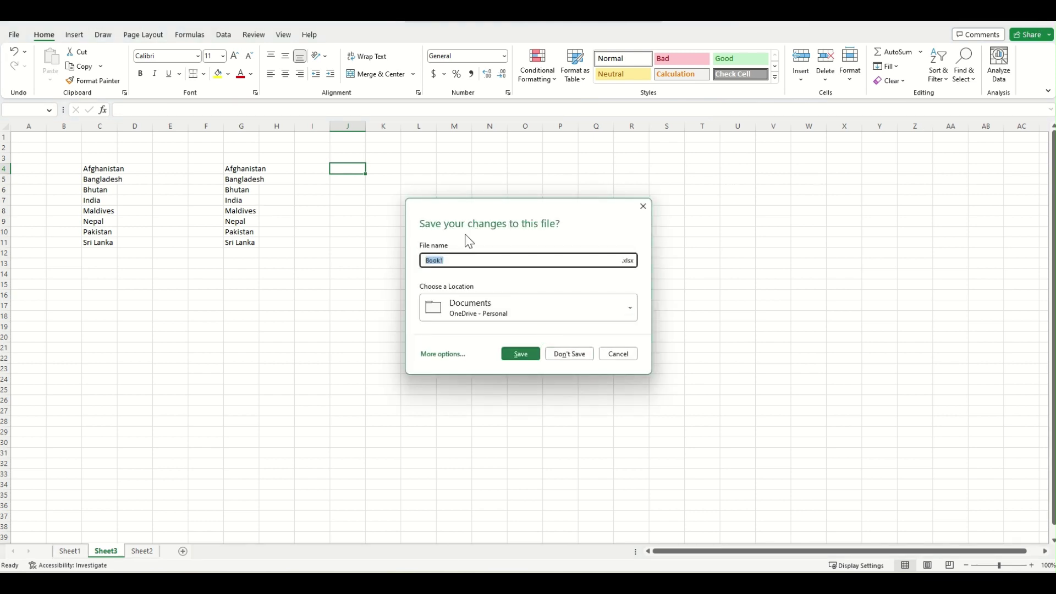
# Discard the changes, relaunch Excel from Start search and open a blank workbook
pyautogui.click(567, 354)
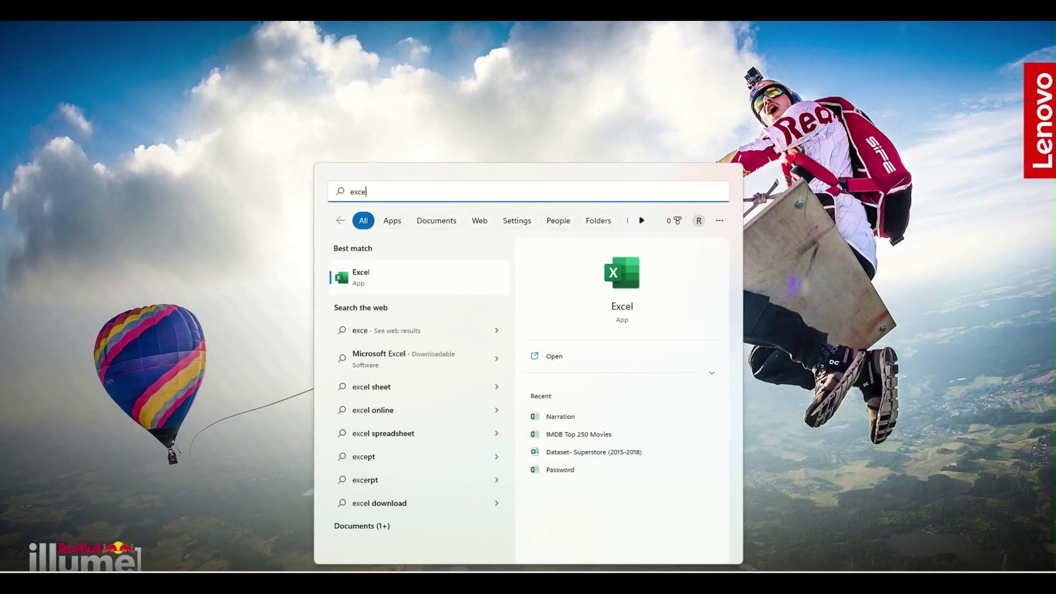
pyautogui.click(391, 290)
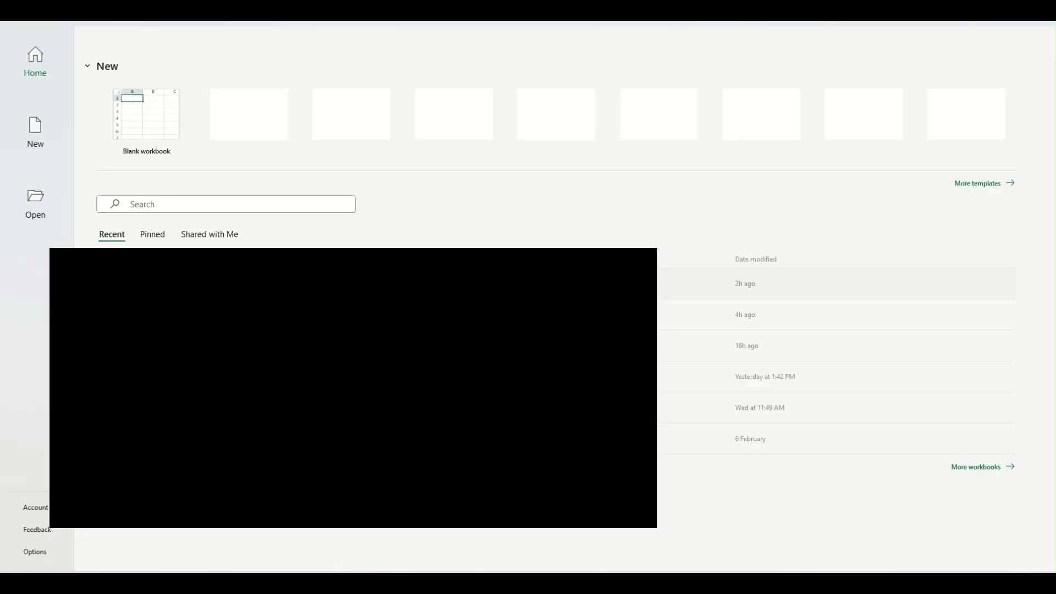
pyautogui.click(162, 122)
# Enter Afghanistan in D6 and autofill the countries down to Sri Lanka in D13
pyautogui.click(145, 190)
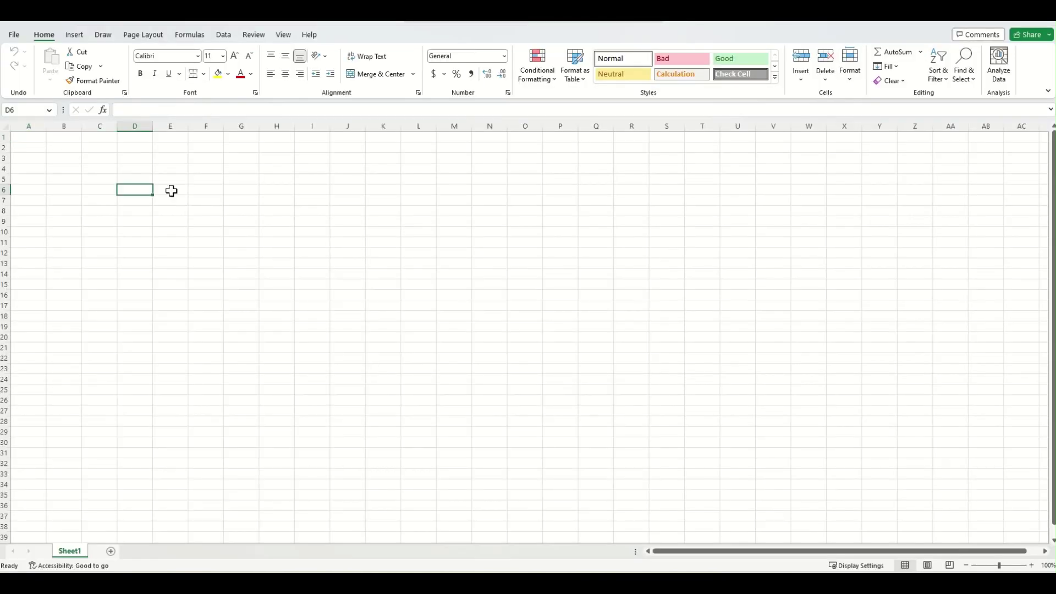
pyautogui.write('Afhg')
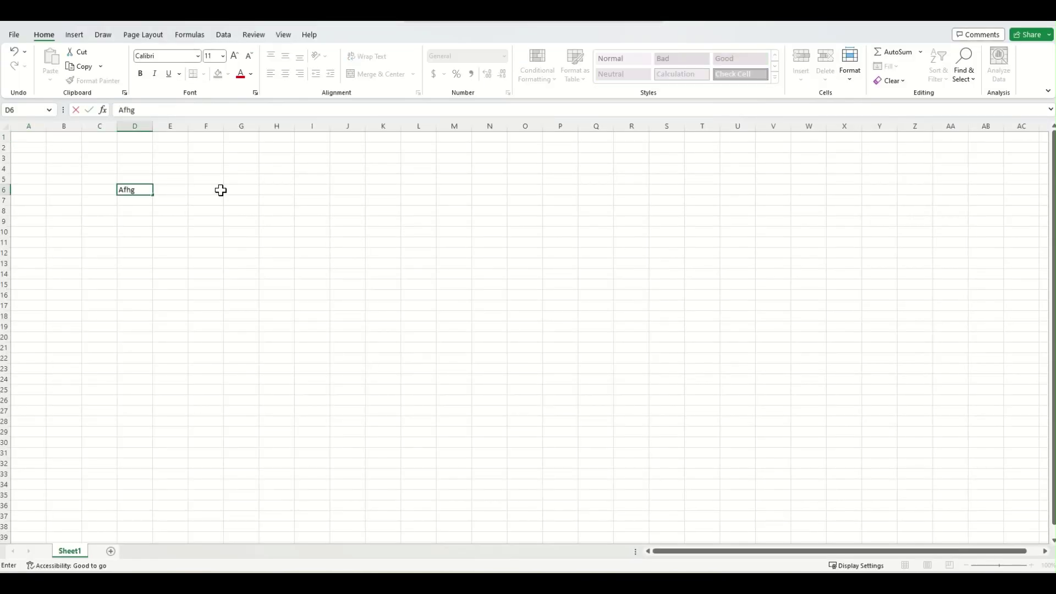
pyautogui.press('BackSpace')
pyautogui.press('BackSpace')
pyautogui.write('ghanis')
pyautogui.press('Return')
pyautogui.click(148, 189)
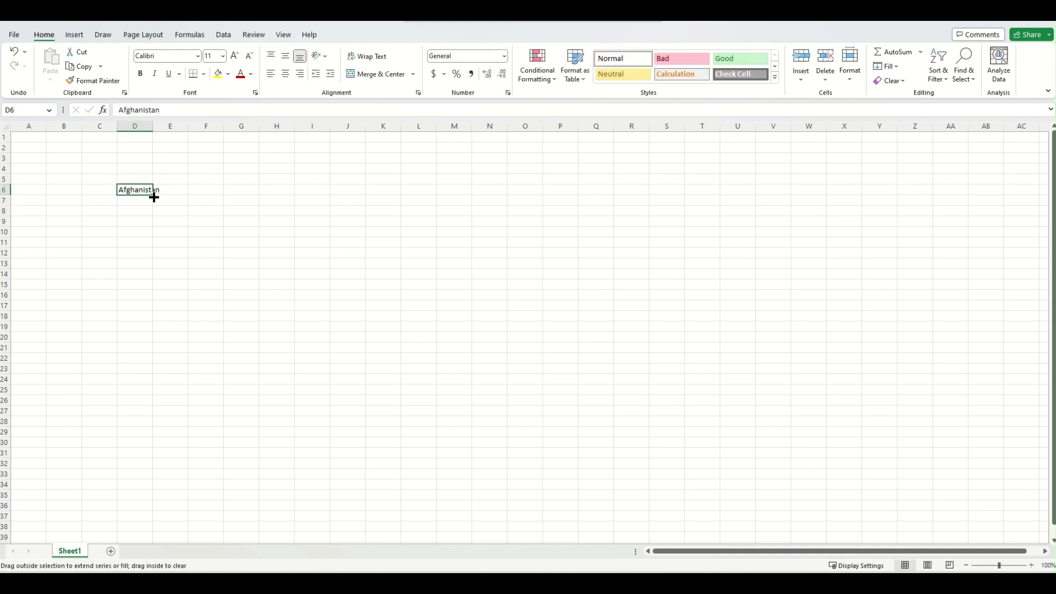
pyautogui.moveTo(154, 197); pyautogui.dragTo(155, 271)
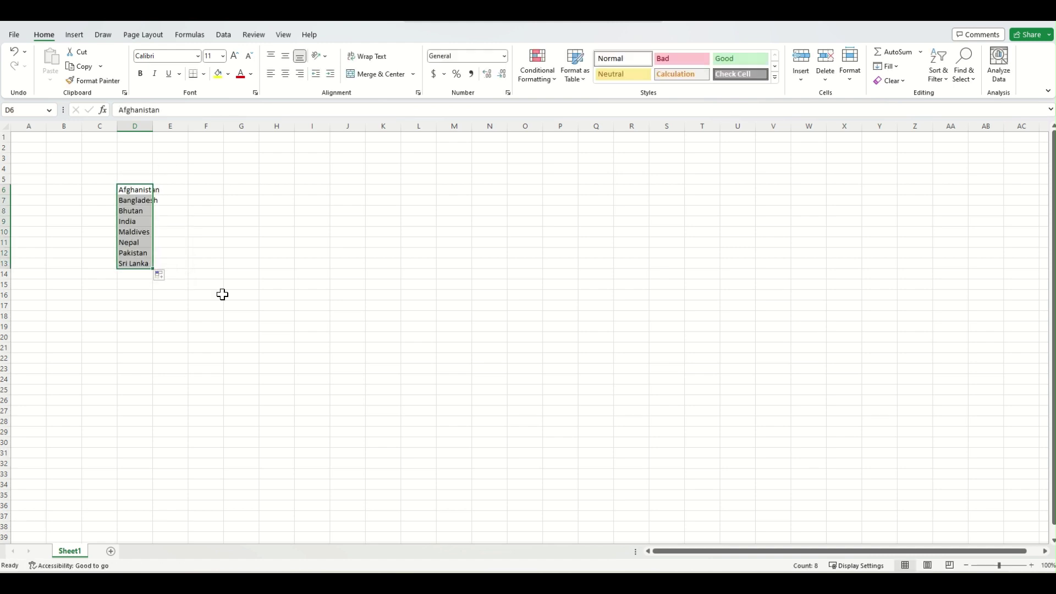